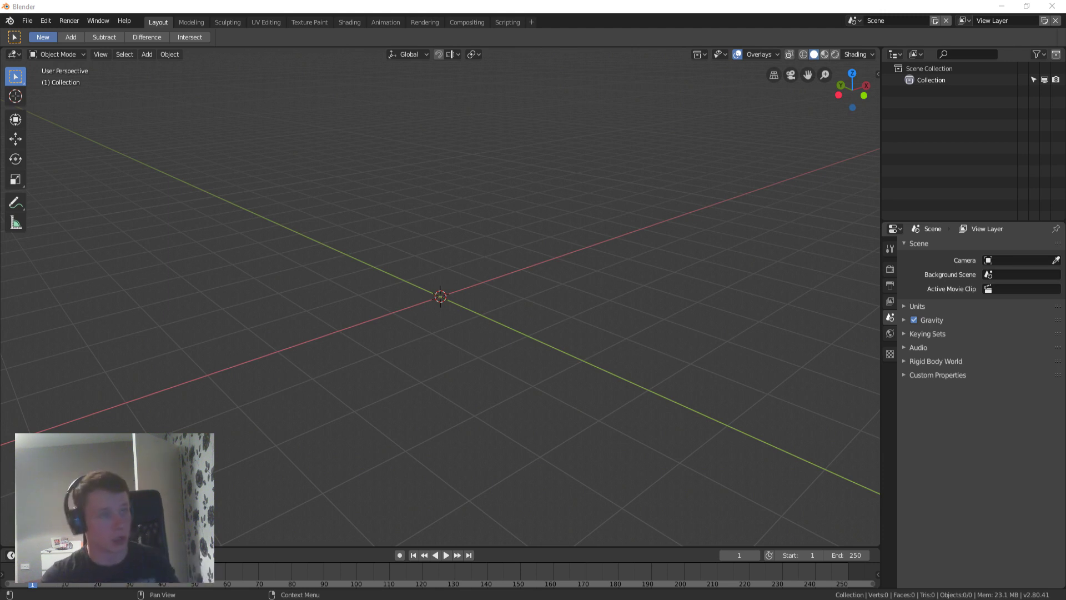
# Step: Start a fresh General scene from File > New
pyautogui.moveTo(365, 214); pyautogui.dragTo(388, 243, button='middle')
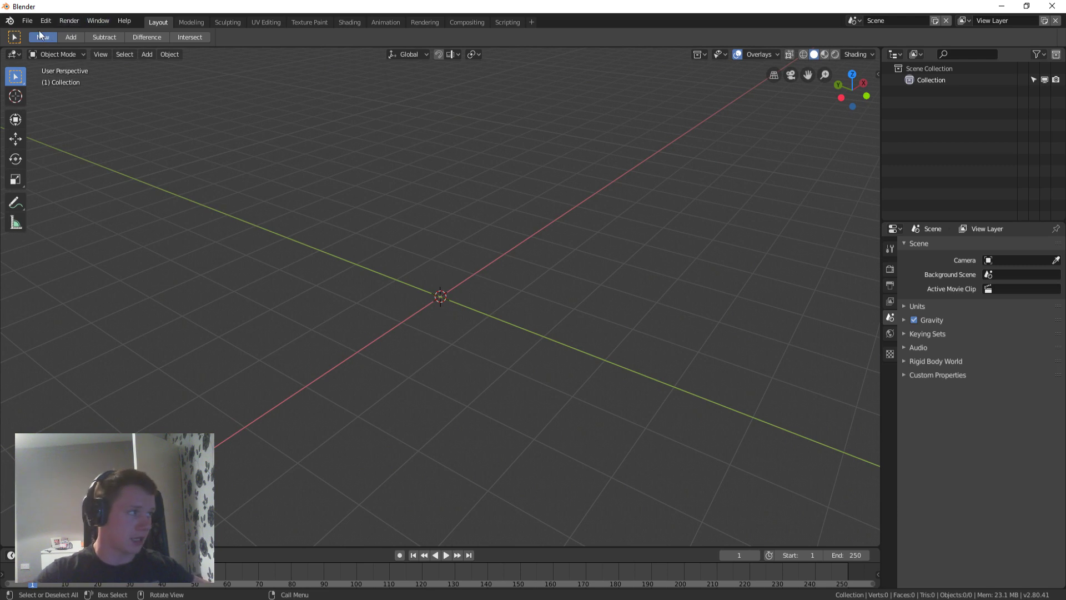
pyautogui.click(26, 21)
pyautogui.moveTo(33, 33)
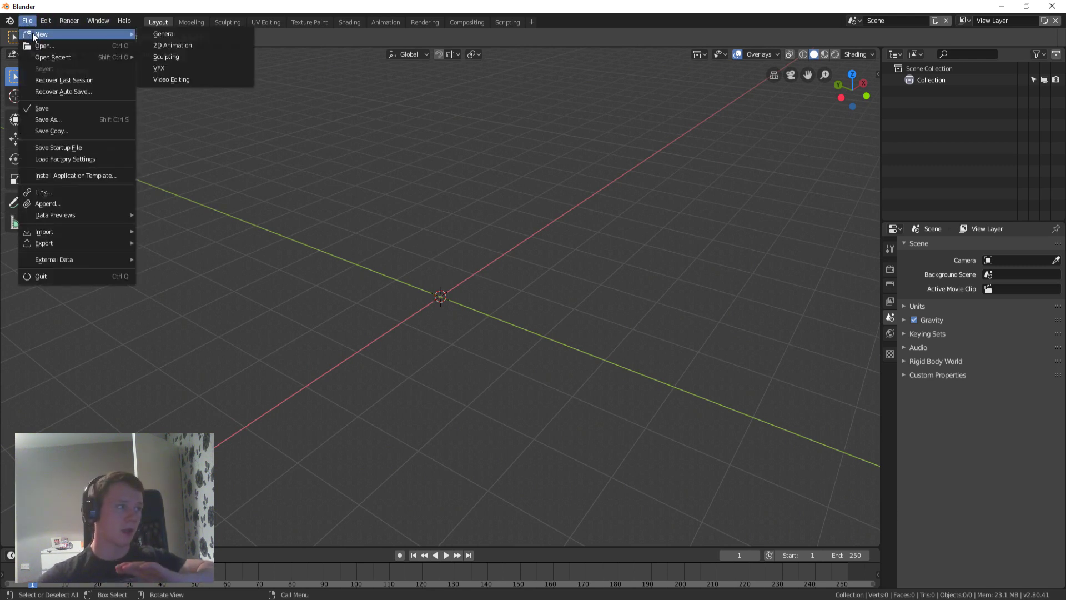
pyautogui.click(164, 35)
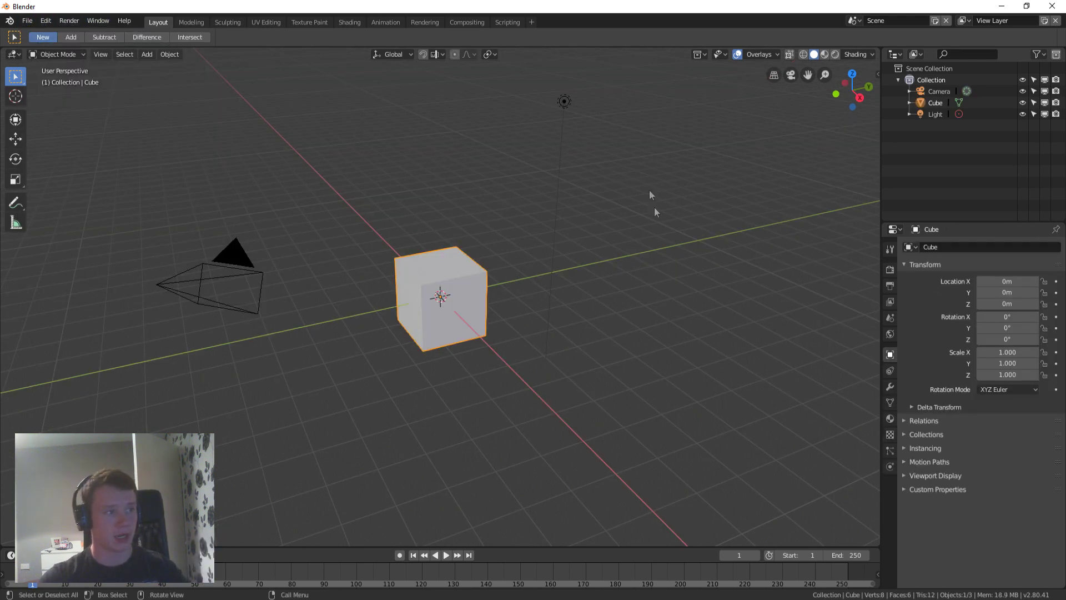
# Step: Select and delete the default cube, camera and light, leaving the scene empty
pyautogui.click(208, 276)
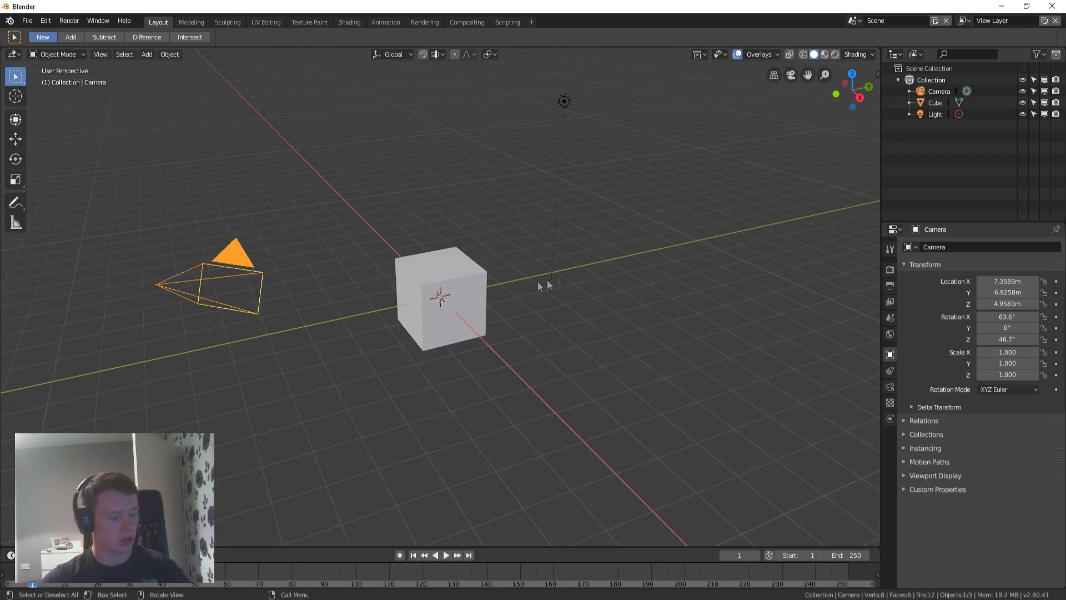
pyautogui.hotkey('alt', 'a')
pyautogui.press('a')
pyautogui.press('Delete')
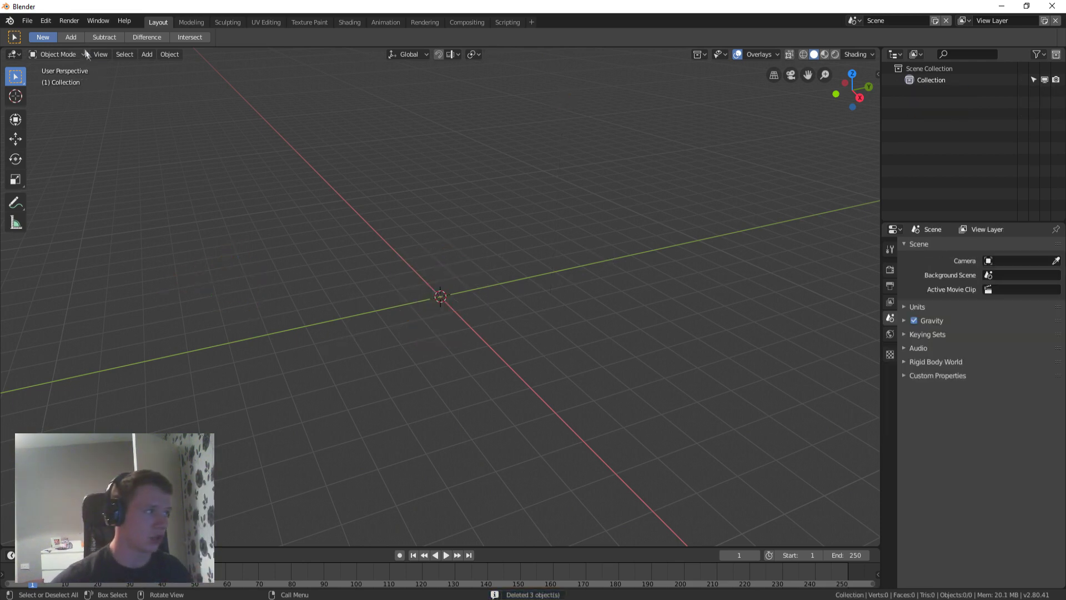
# Step: Add an Ico Sphere mesh at the world origin from the Shift+A Mesh menu
pyautogui.hotkey('shift', 'a')
pyautogui.moveTo(311, 184)
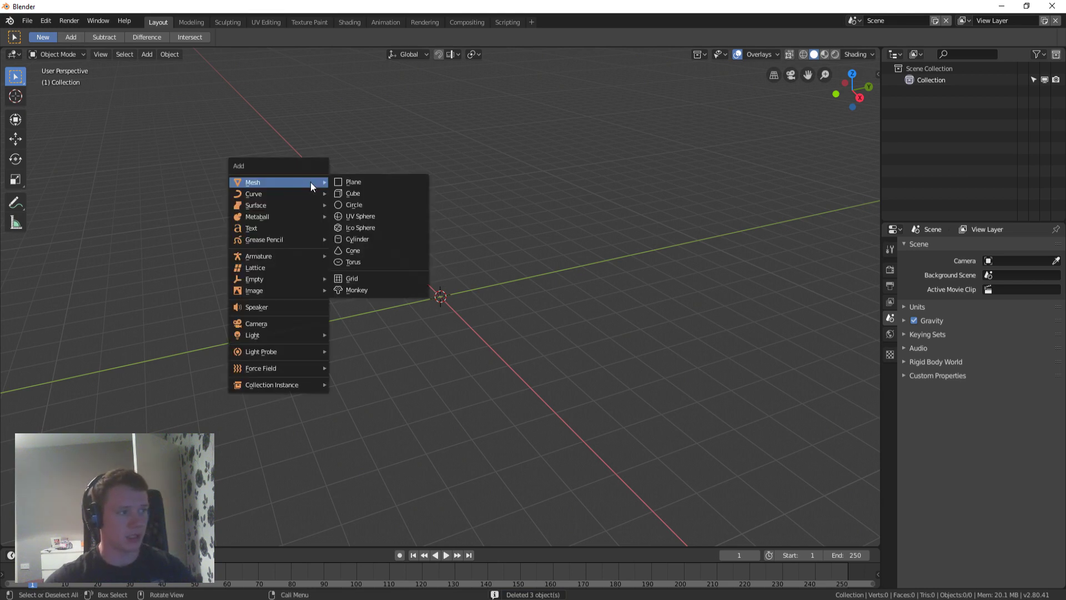
pyautogui.moveTo(270, 191)
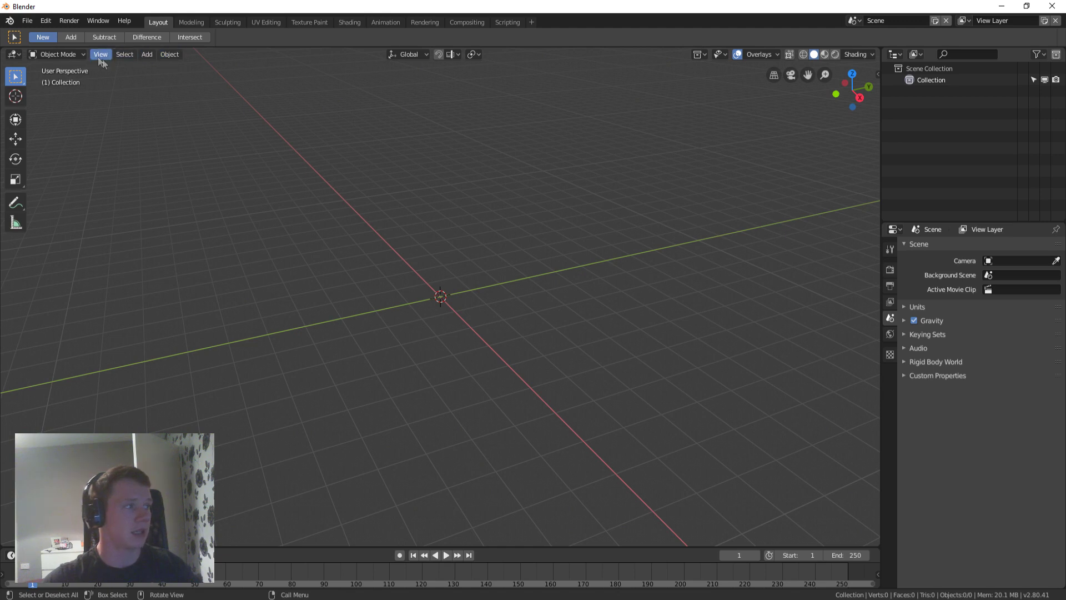
pyautogui.click(147, 54)
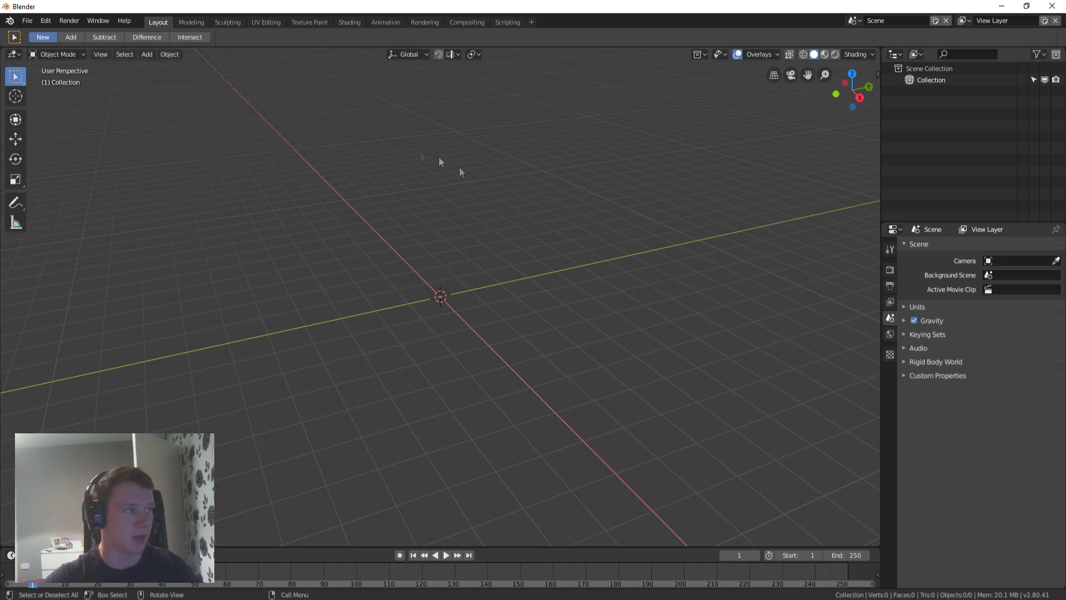
pyautogui.hotkey('shift', 'a')
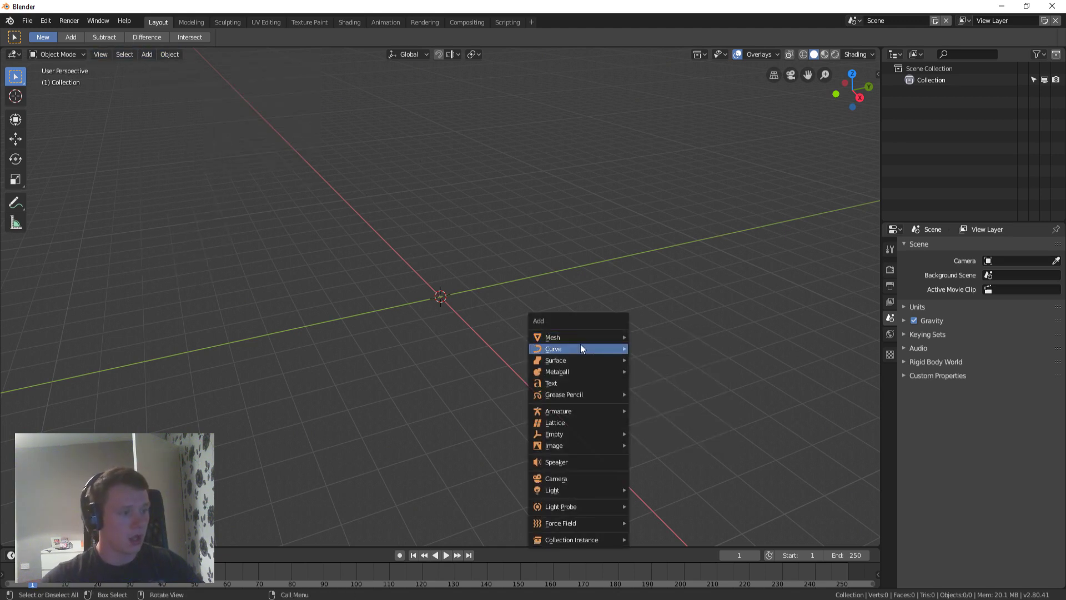
pyautogui.moveTo(565, 337)
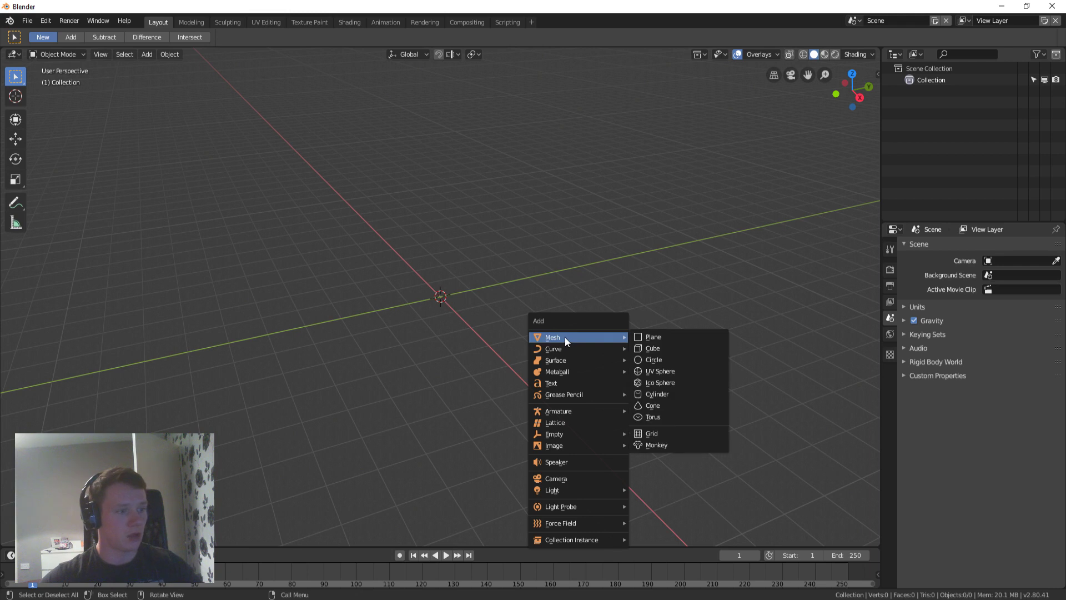
pyautogui.click(666, 383)
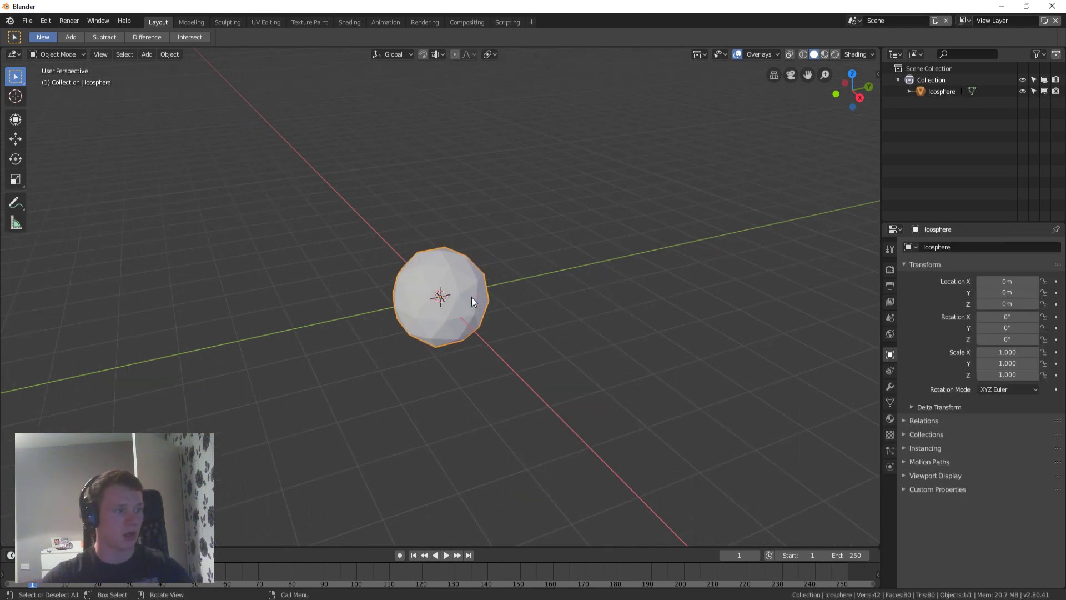
# Step: Raise the Icosphere straight up along Z to 1.0387 m so it sits above the grid
pyautogui.moveTo(456, 305); pyautogui.dragTo(448, 290, button='middle')
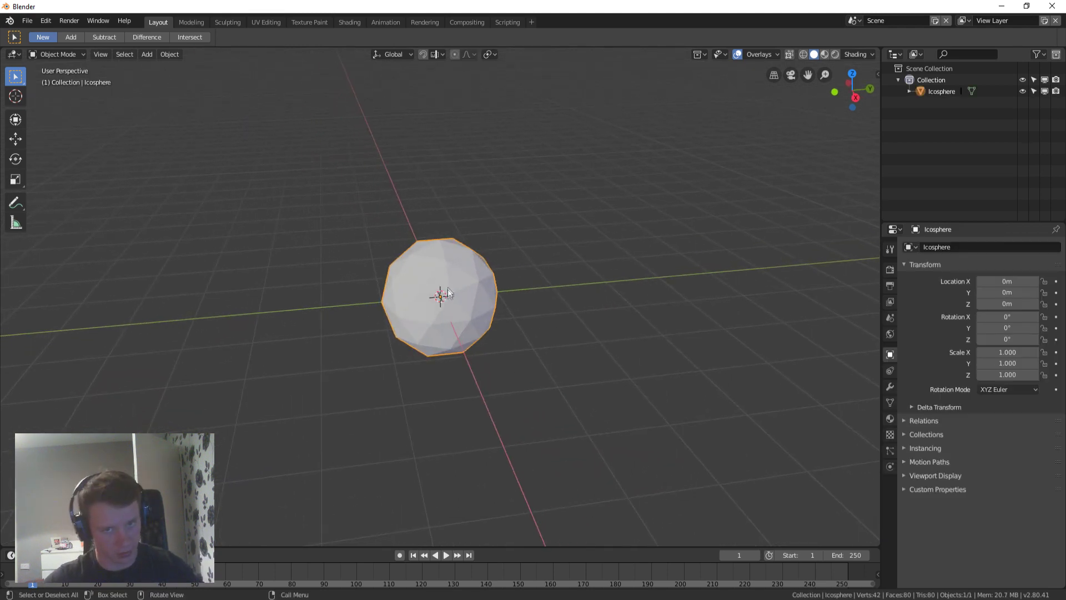
pyautogui.press('Tab')
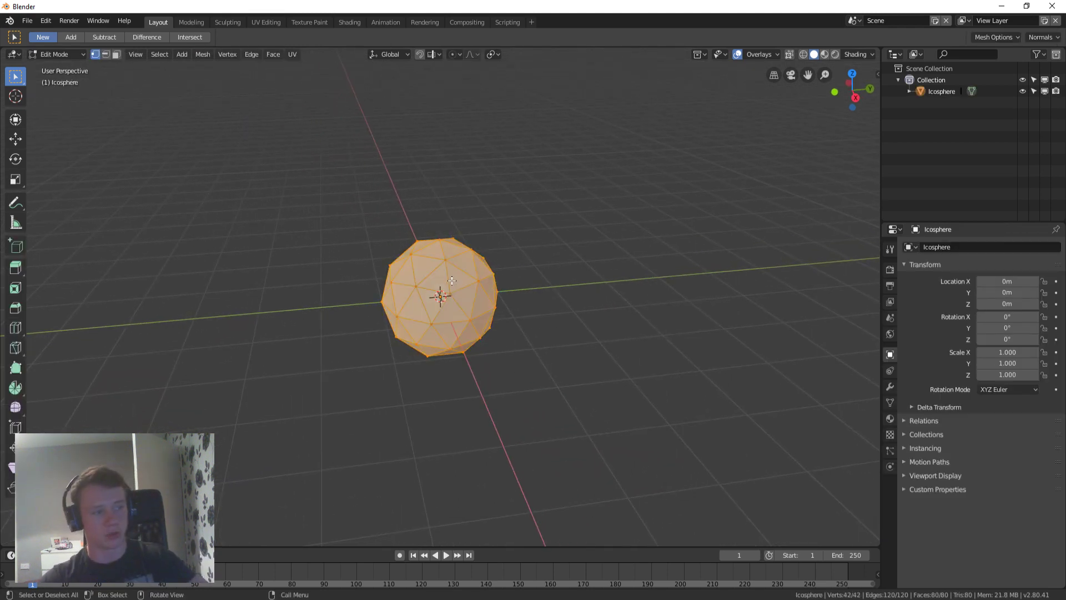
pyautogui.press('Tab')
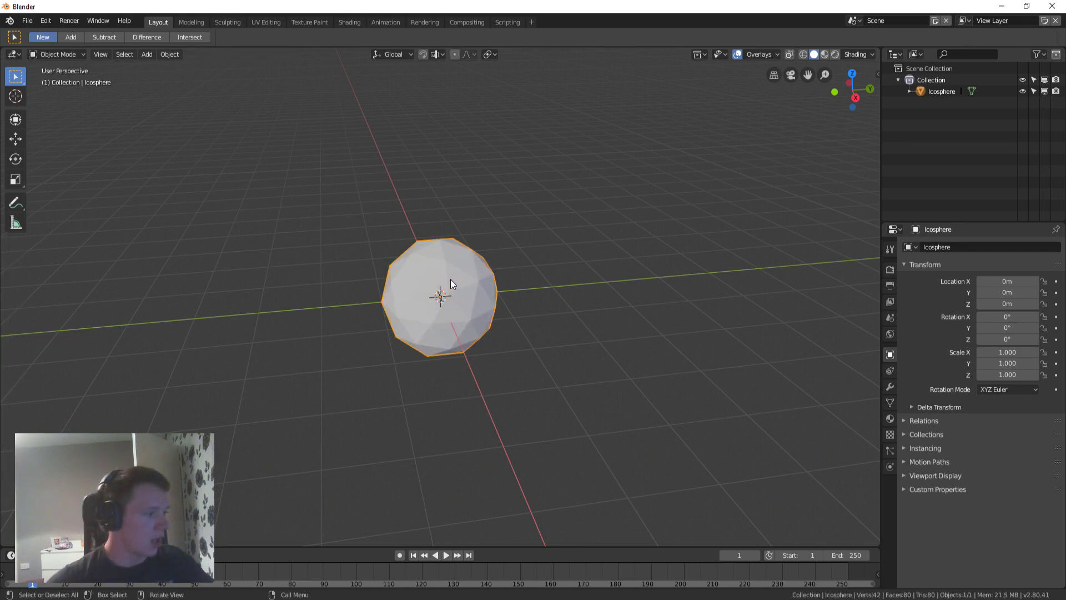
pyautogui.press('s')
pyautogui.moveTo(445, 278); pyautogui.dragTo(529, 268, button='middle')
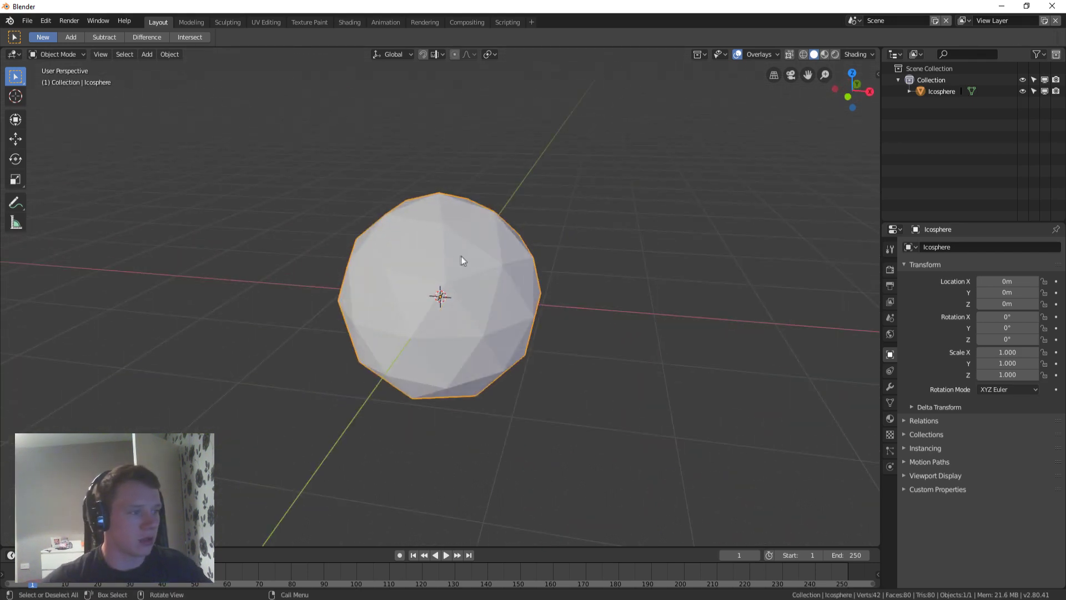
pyautogui.moveTo(471, 312); pyautogui.dragTo(450, 248, button='middle')
pyautogui.press('g')
pyautogui.press('z')
pyautogui.click(482, 151)
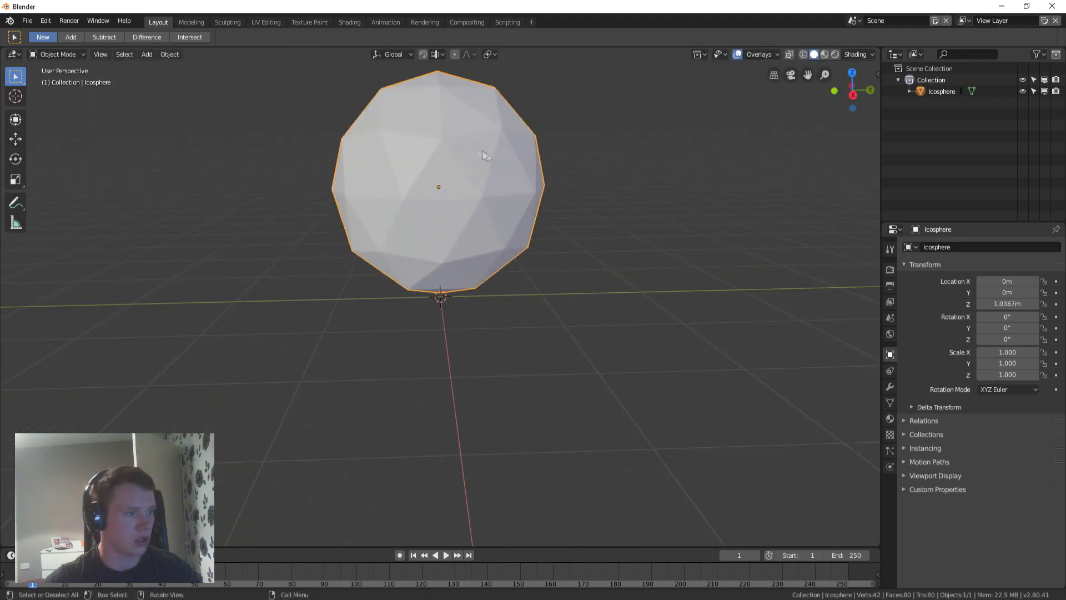
pyautogui.scroll(-2, 401, 189)
pyautogui.moveTo(401, 190); pyautogui.dragTo(567, 171, button='middle')
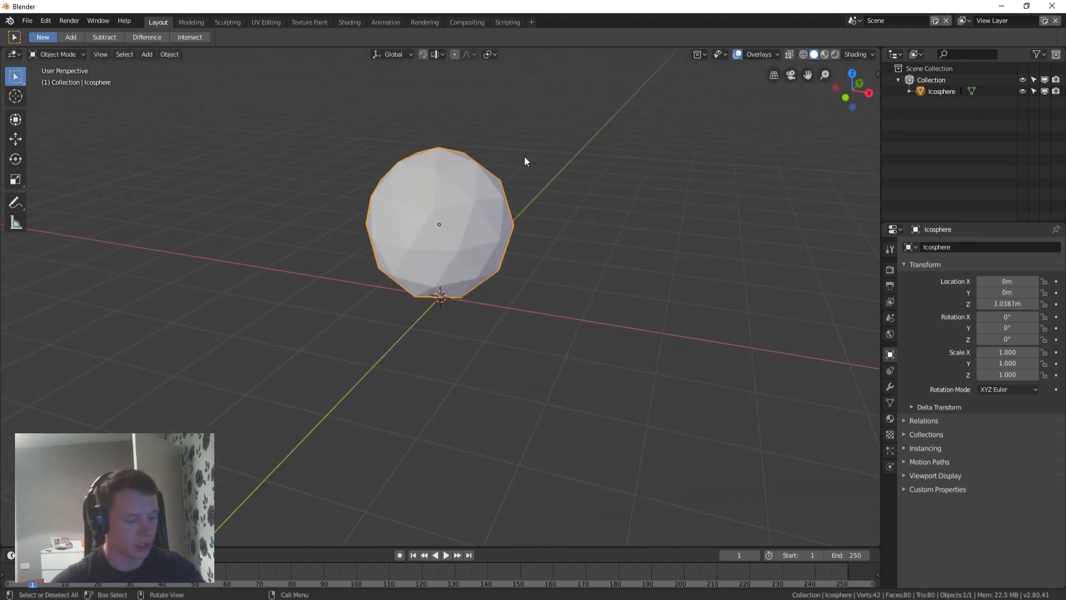
# Step: Flatten the Icosphere to a scale of 0.572 along Z
pyautogui.press('s')
pyautogui.press('z')
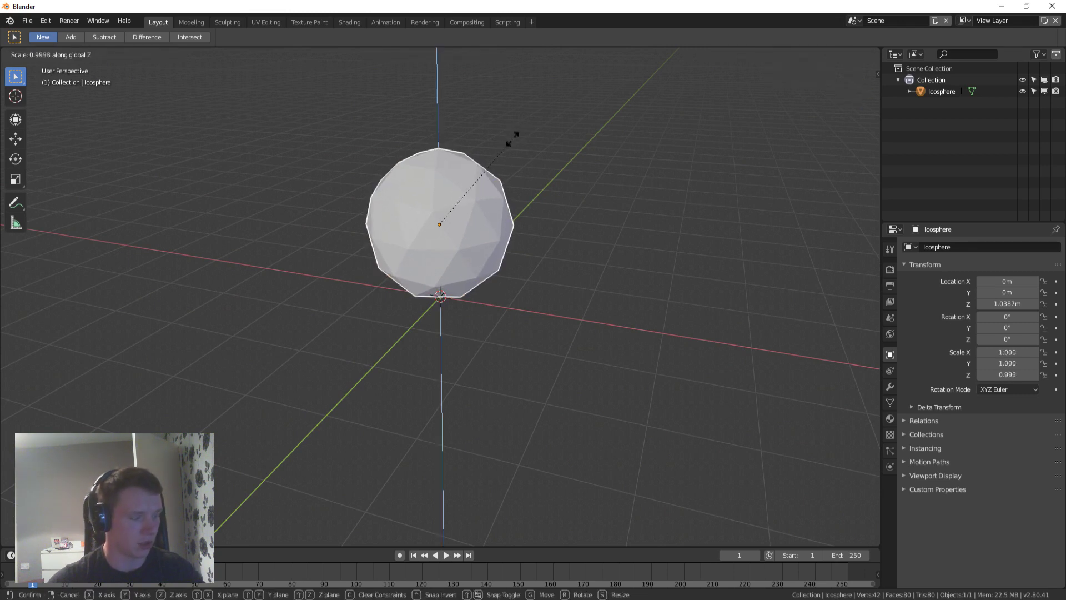
pyautogui.click(496, 191)
pyautogui.moveTo(495, 190); pyautogui.dragTo(598, 228, button='middle')
# Step: Narrow the Icosphere to a scale of 0.666 along X
pyautogui.press('s')
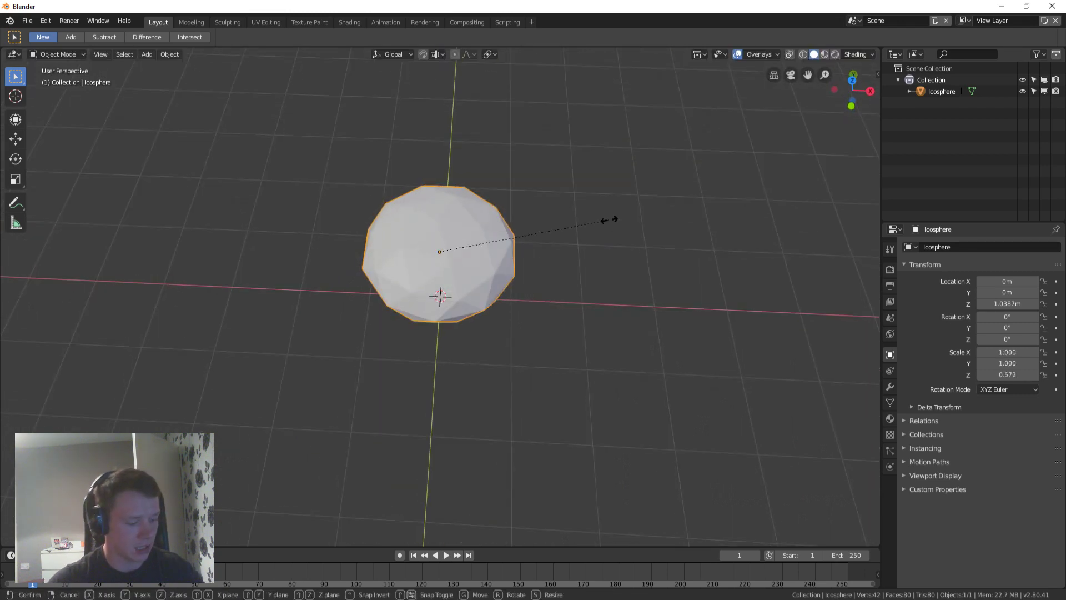
pyautogui.press('x')
pyautogui.click(583, 220)
pyautogui.moveTo(583, 220); pyautogui.dragTo(393, 283, button='middle')
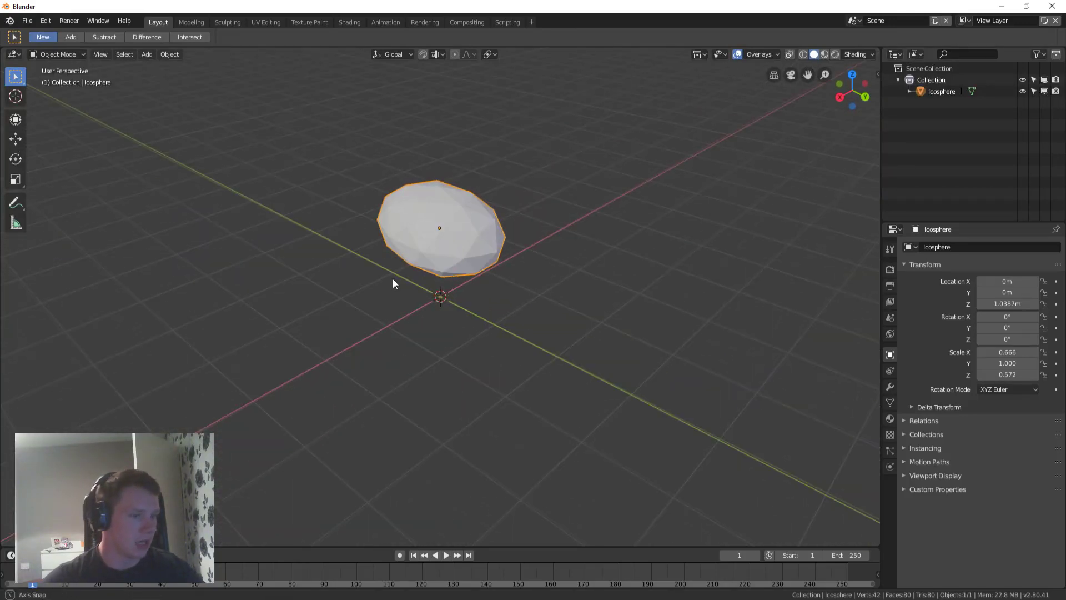
pyautogui.click(894, 387)
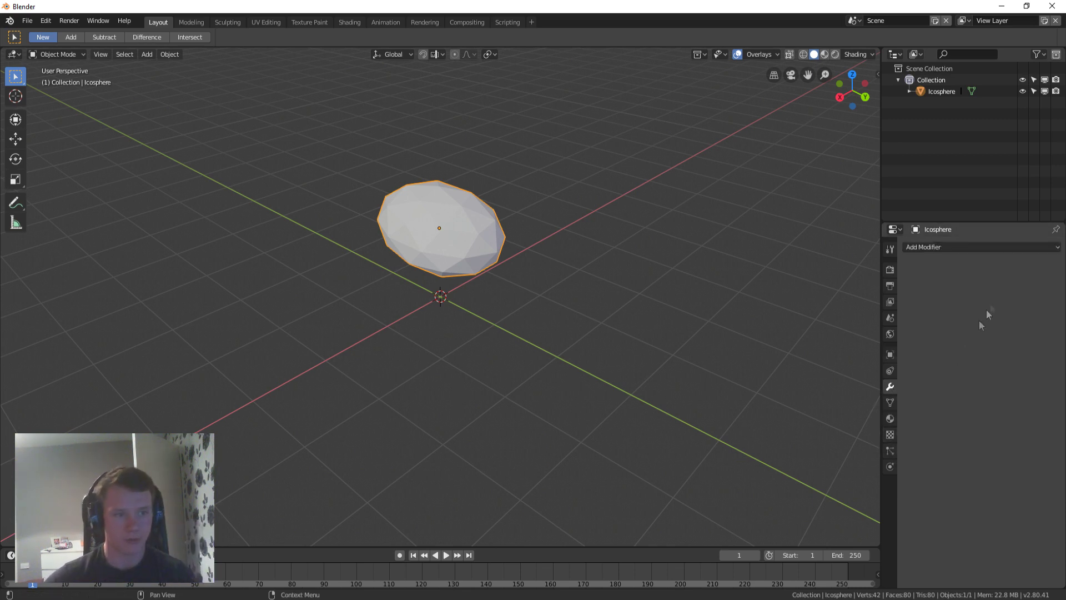
# Step: Add a Decimate modifier and lower its ratio to get a jagged low-poly mesh
pyautogui.click(959, 246)
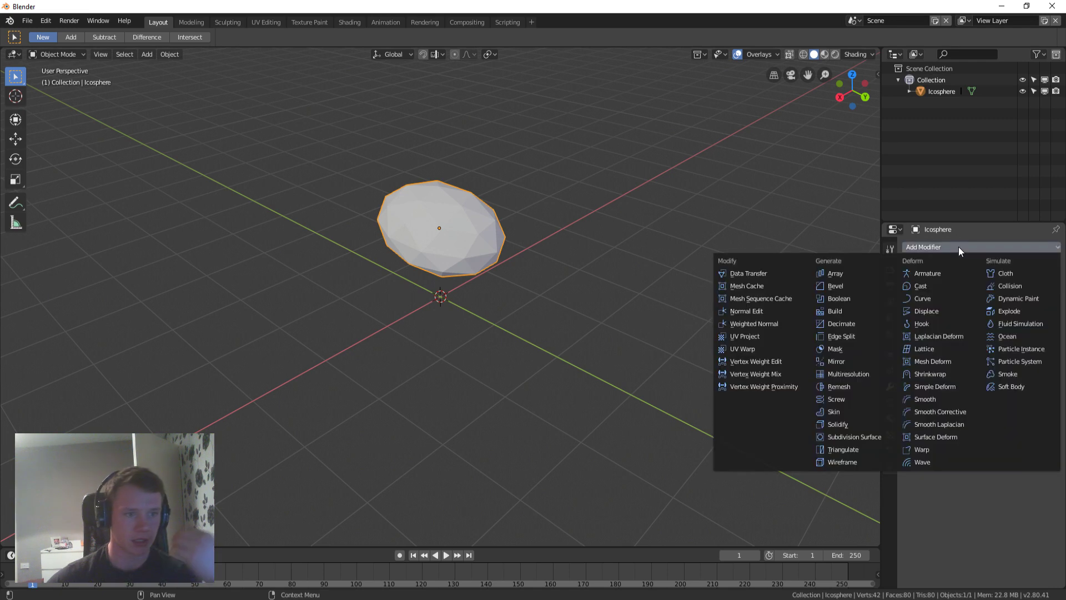
pyautogui.click(850, 310)
pyautogui.moveTo(508, 321); pyautogui.dragTo(616, 295, button='middle')
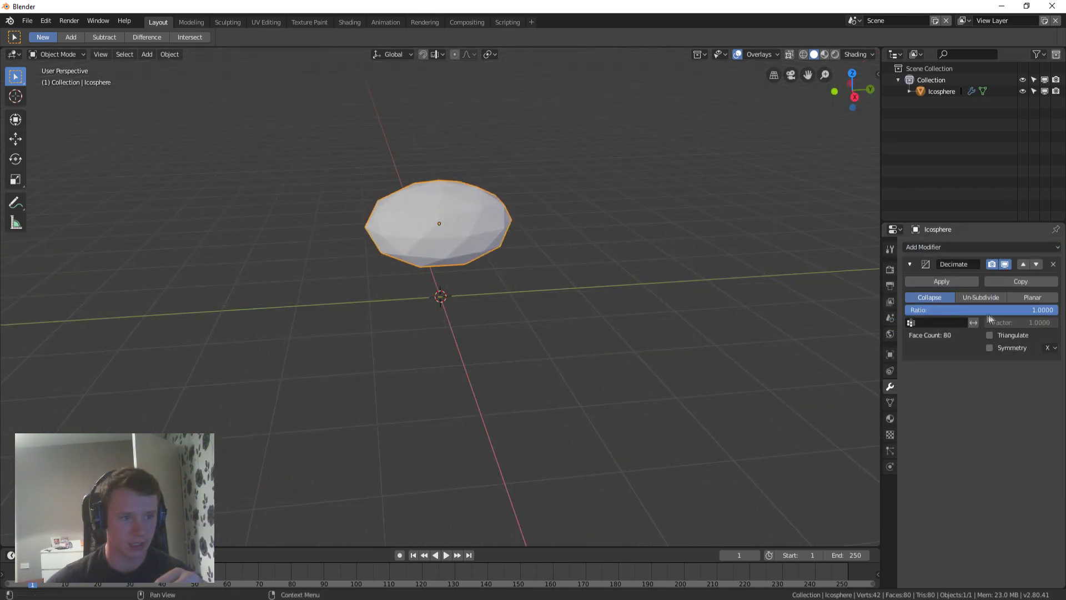
pyautogui.moveTo(1054, 310); pyautogui.dragTo(955, 310)
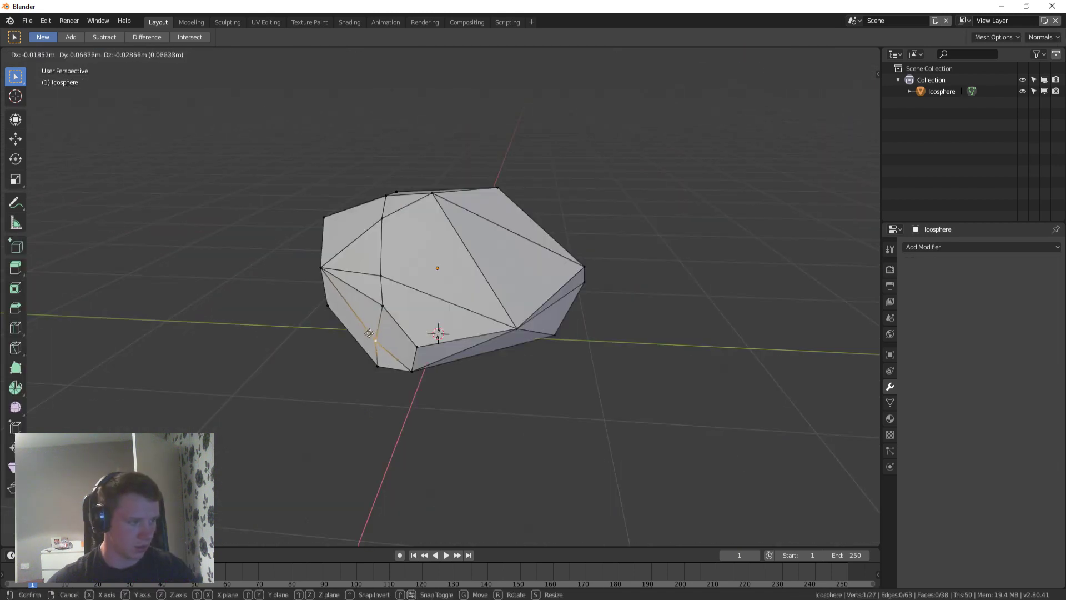
# Step: Return the reshaped rock to Object Mode and show its Material properties
pyautogui.press('Tab')
pyautogui.moveTo(394, 312); pyautogui.dragTo(563, 247, button='middle')
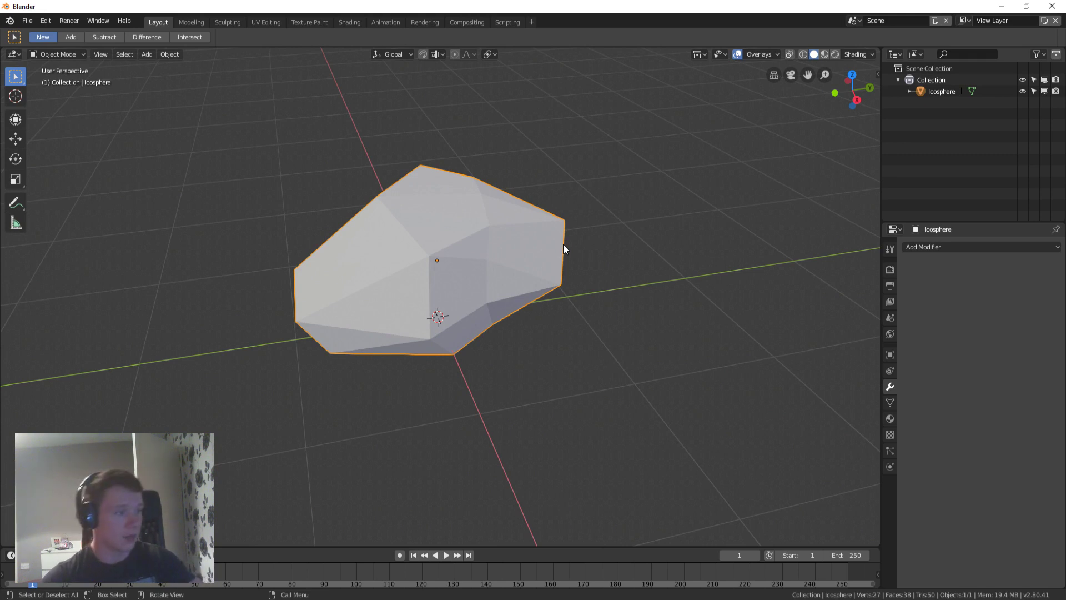
pyautogui.moveTo(833, 268); pyautogui.dragTo(577, 274, button='middle')
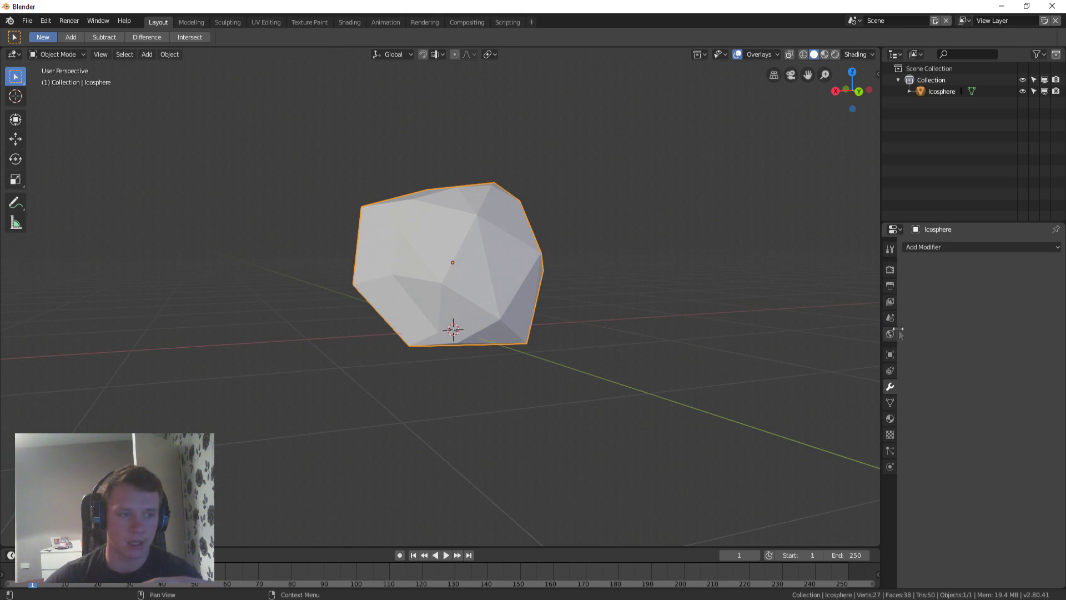
pyautogui.click(890, 418)
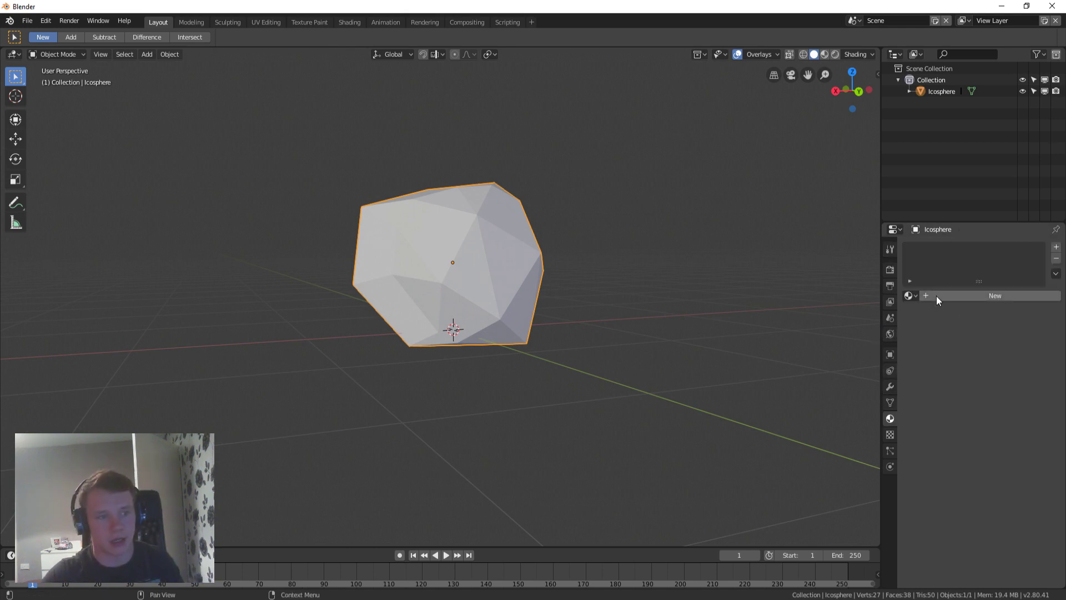
# Step: Create a new material named 'Rock' and darken its base colour to grey 0.296
pyautogui.click(936, 295)
pyautogui.doubleClick(966, 293)
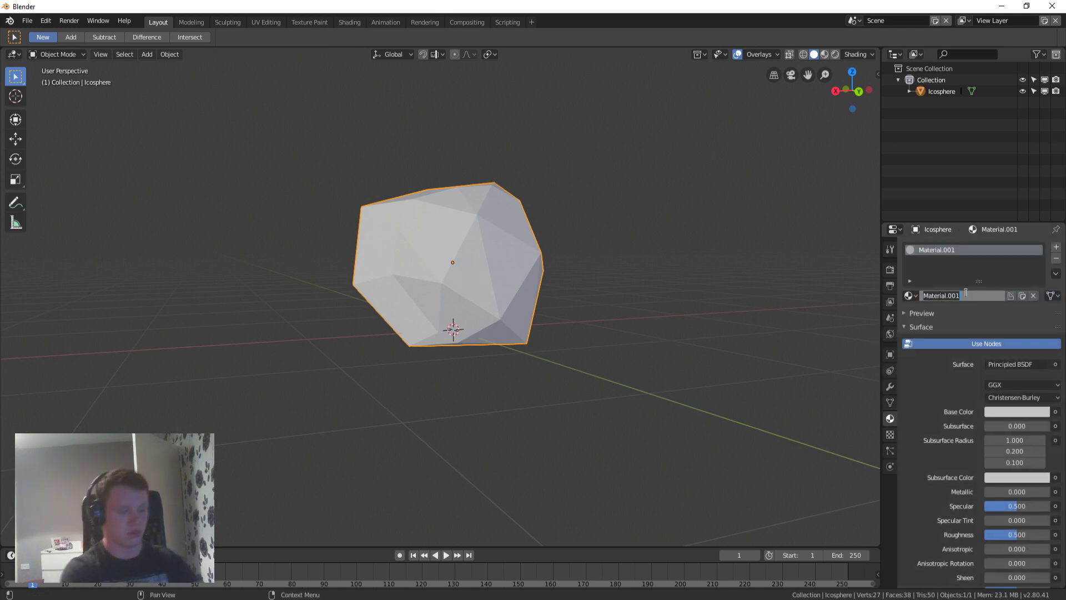
pyautogui.write('Rock')
pyautogui.press('Return')
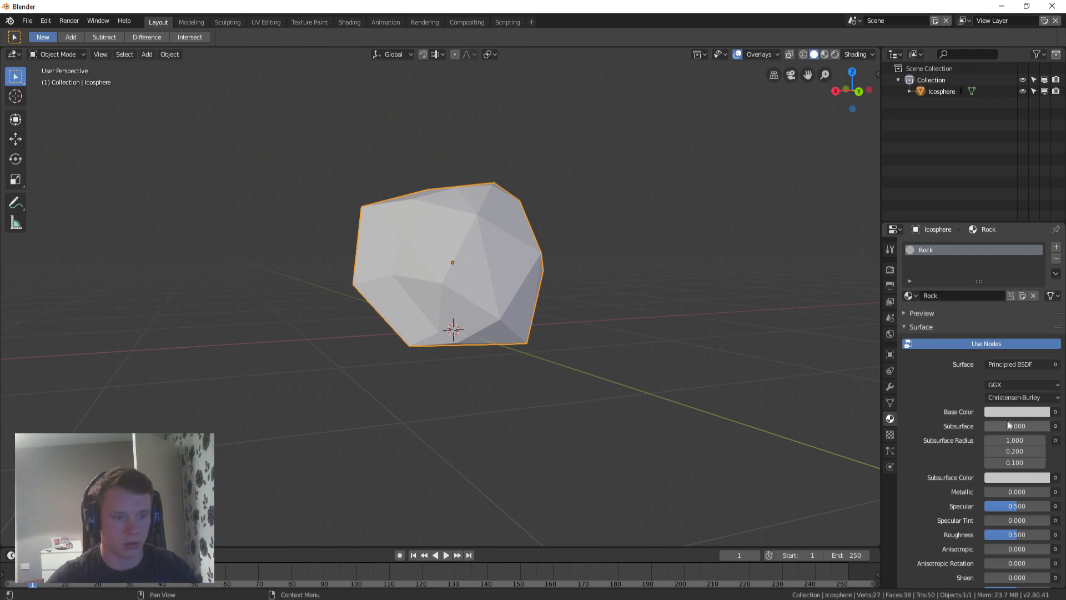
pyautogui.click(1027, 412)
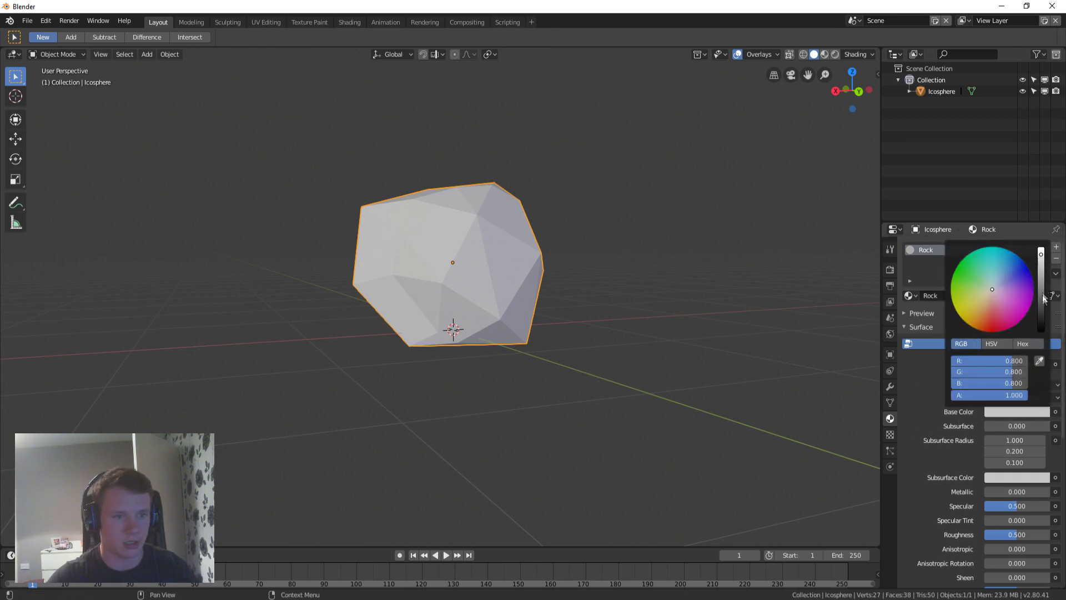
pyautogui.moveTo(1041, 282)
pyautogui.mouseDown()
pyautogui.moveTo(1042, 314)
pyautogui.moveTo(1042, 286)
pyautogui.mouseUp()
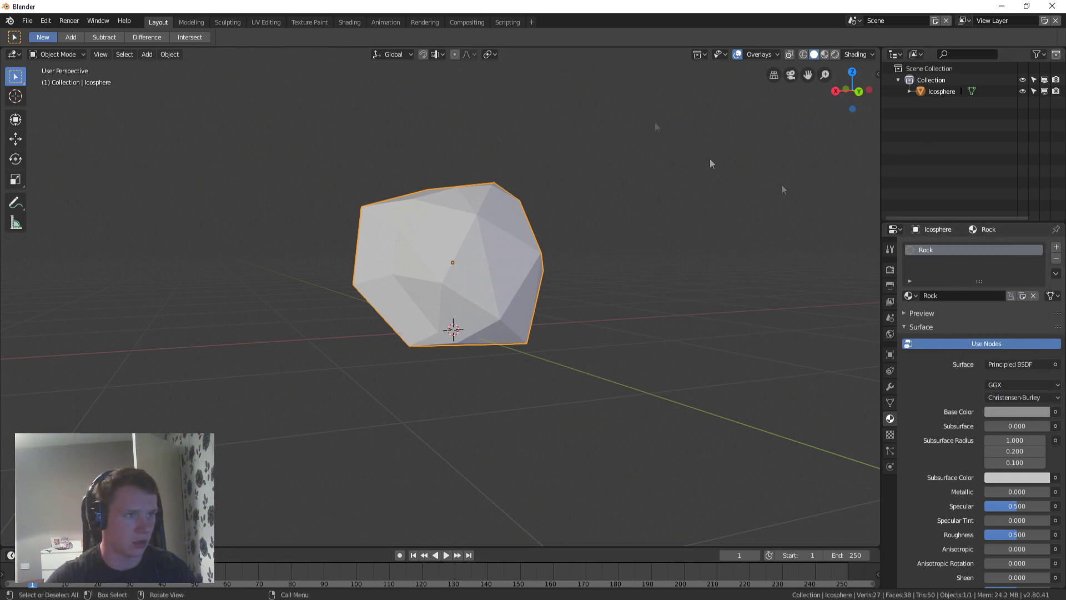
# Step: Switch the viewport to Material Preview and darken the Rock base colour further to 0.240
pyautogui.moveTo(456, 266)
pyautogui.mouseDown(button='middle')
pyautogui.moveTo(443, 317)
pyautogui.moveTo(594, 314)
pyautogui.mouseUp(button='middle')
pyautogui.press('z')
pyautogui.click(1004, 412)
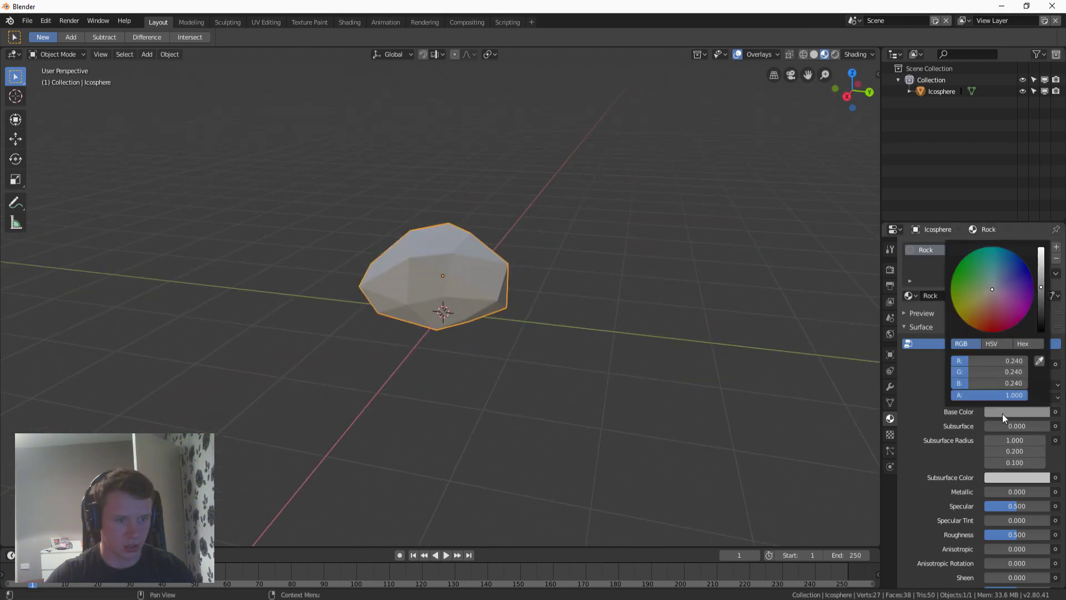
pyautogui.moveTo(1041, 286); pyautogui.dragTo(1041, 311)
pyautogui.moveTo(556, 267); pyautogui.dragTo(456, 278, button='middle')
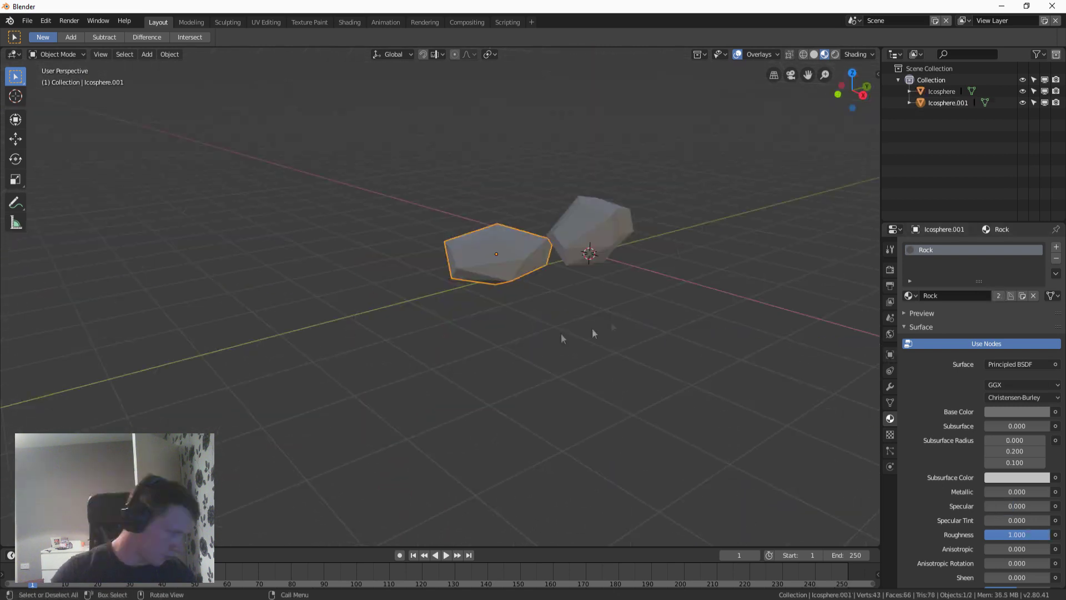